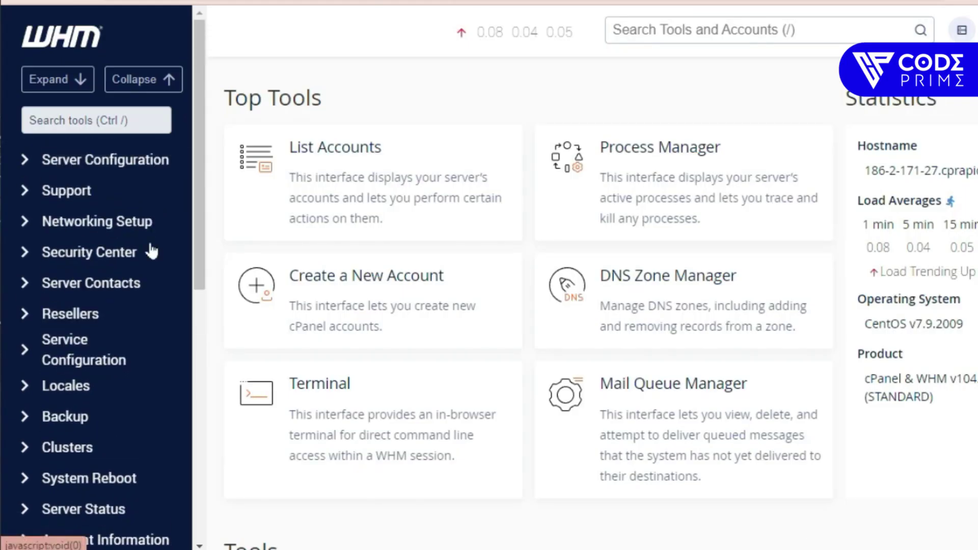
pyautogui.scroll(-3, 338, 393)
pyautogui.scroll(-2, 421, 306)
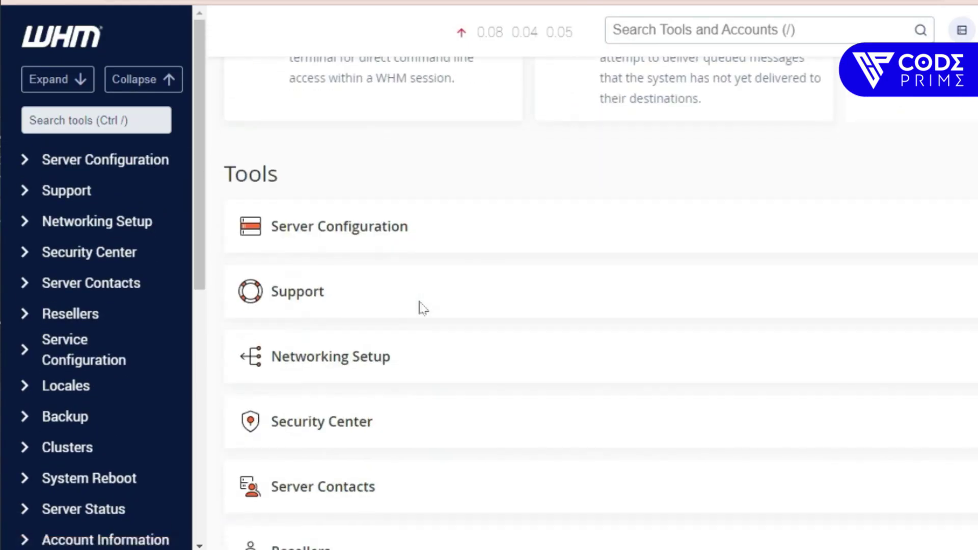
pyautogui.scroll(-1, 421, 306)
pyautogui.scroll(-3, 419, 317)
pyautogui.scroll(-2, 418, 317)
pyautogui.scroll(-2, 412, 319)
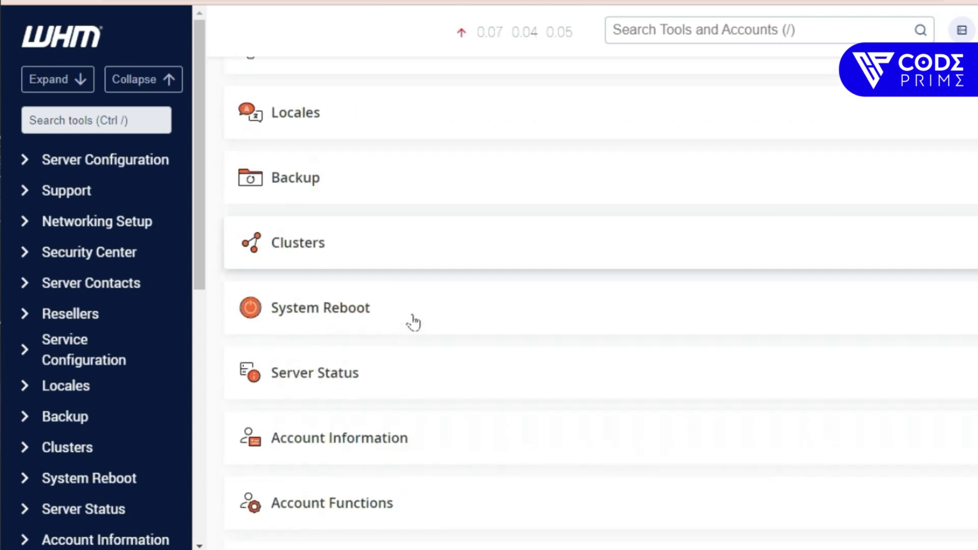
pyautogui.scroll(-2, 413, 324)
pyautogui.scroll(-2, 413, 323)
pyautogui.scroll(-2, 413, 324)
pyautogui.scroll(-2, 413, 323)
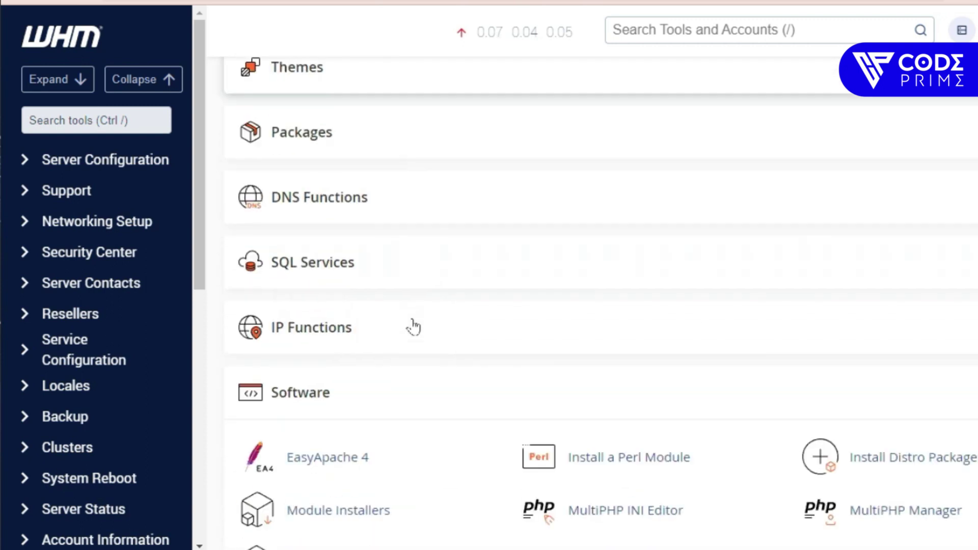
pyautogui.scroll(-1, 413, 323)
# Step: Open EasyApache 4 from WHM's Software tools group to view the installed packages
pyautogui.click(297, 303)
pyautogui.scroll(-1, 284, 246)
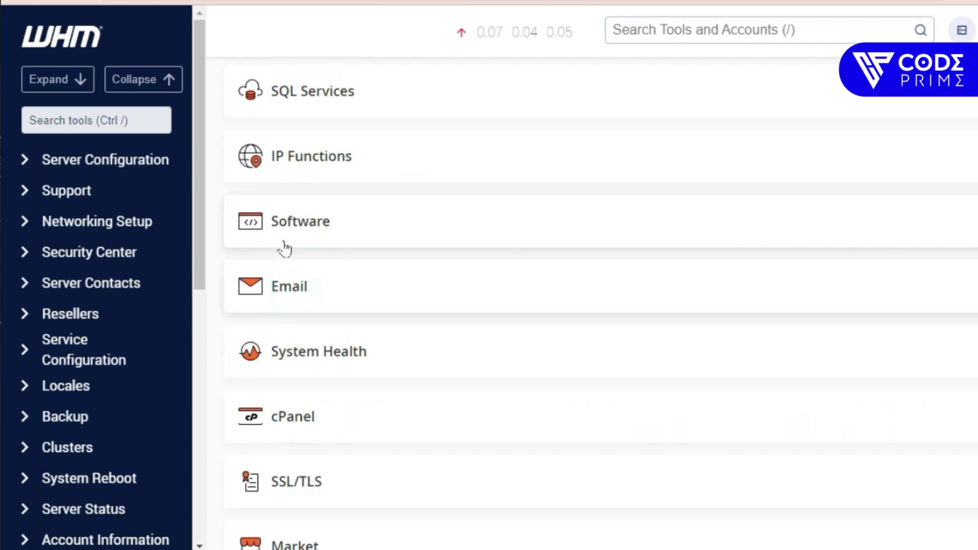
pyautogui.click(351, 227)
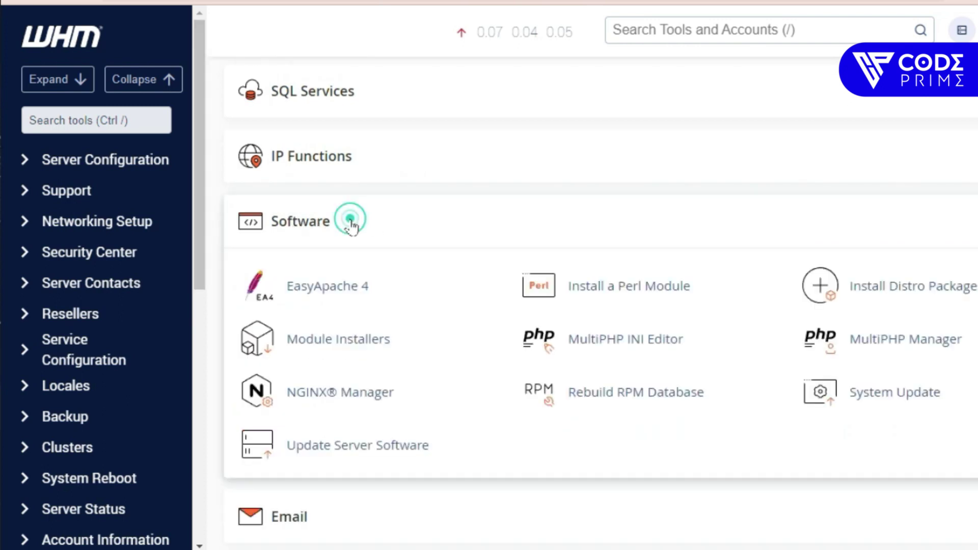
pyautogui.click(339, 294)
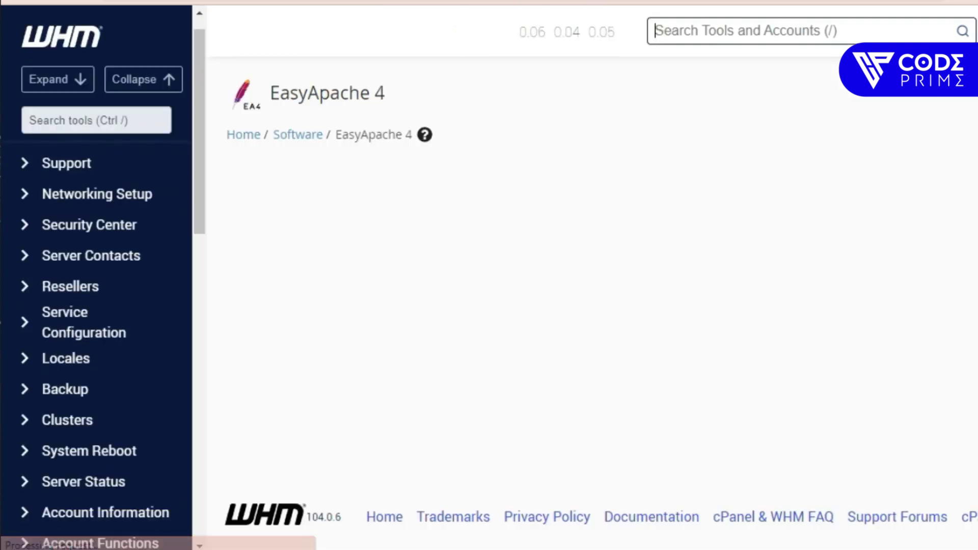
pyautogui.scroll(-1, 384, 202)
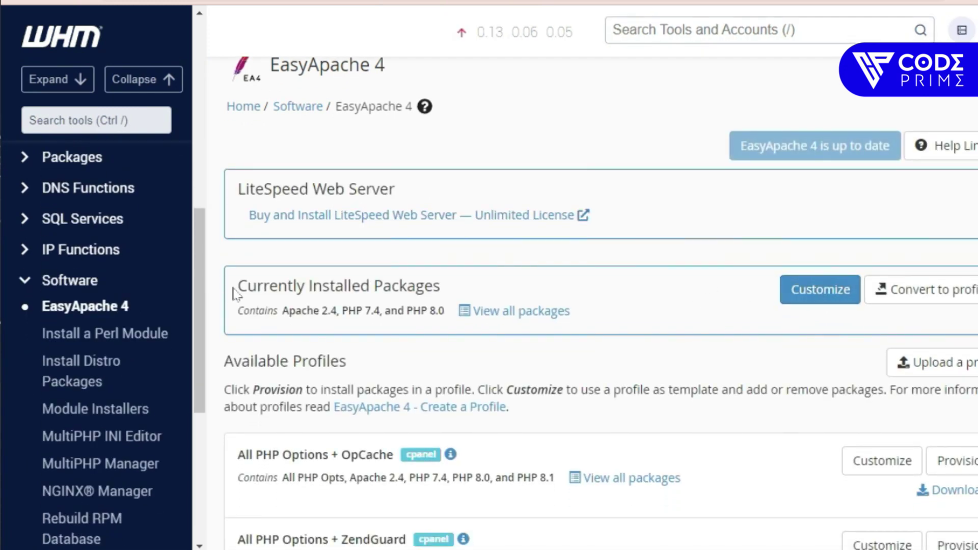
pyautogui.moveTo(235, 285); pyautogui.dragTo(441, 286)
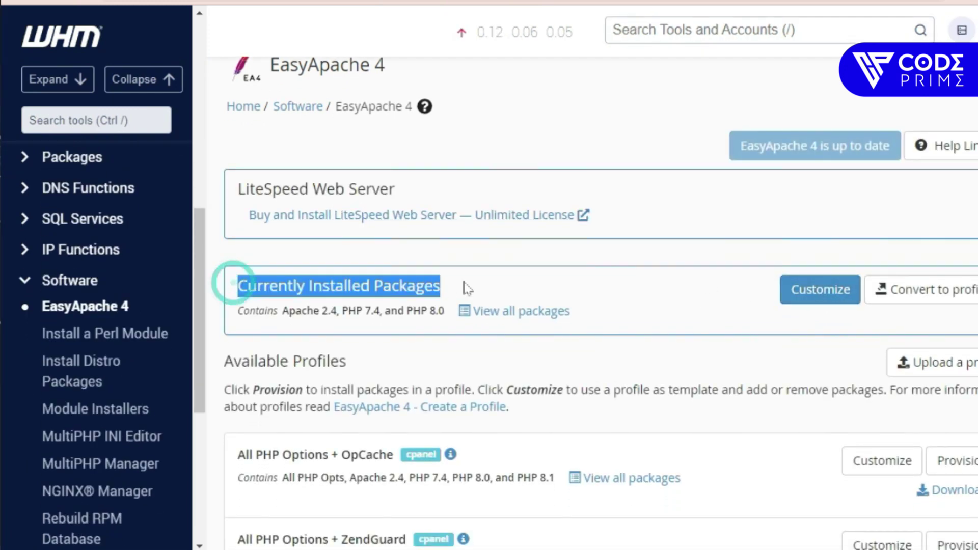
# Step: Customize the currently installed packages and search the PHP extensions for 'ionc'
pyautogui.click(824, 295)
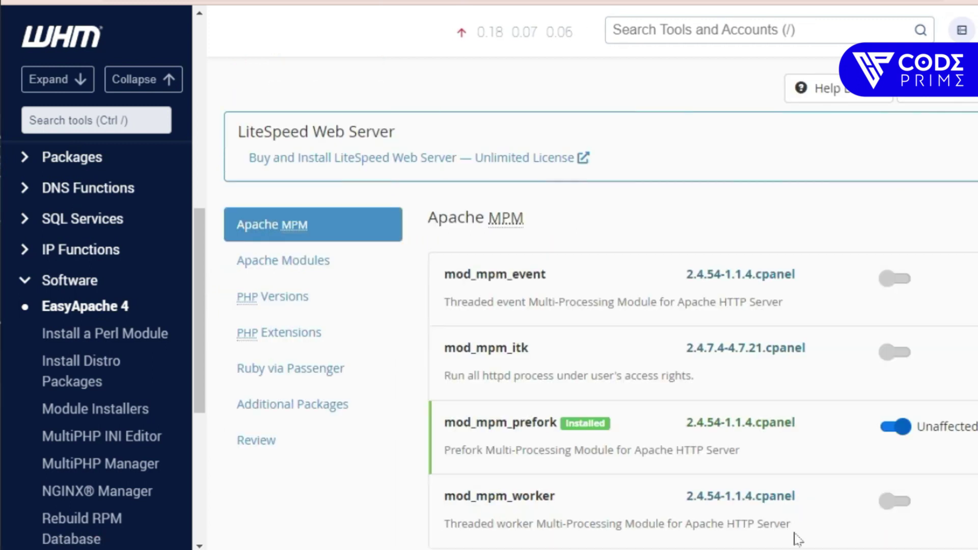
pyautogui.click(274, 337)
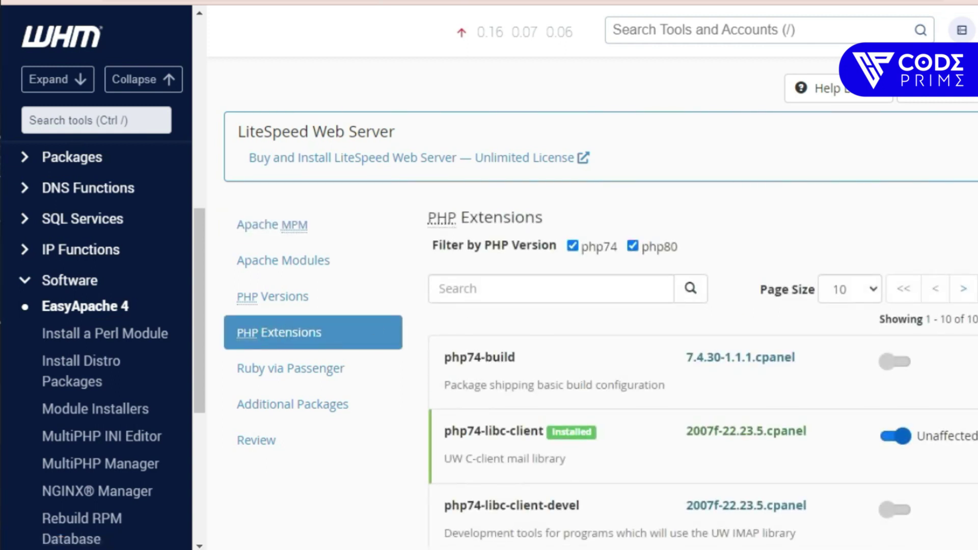
pyautogui.click(498, 288)
pyautogui.write('o')
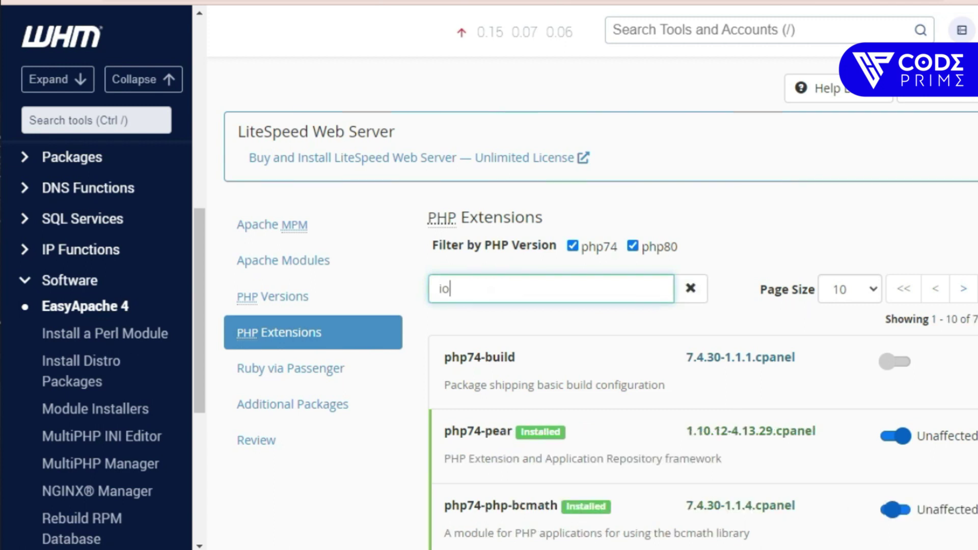
pyautogui.write('nc')
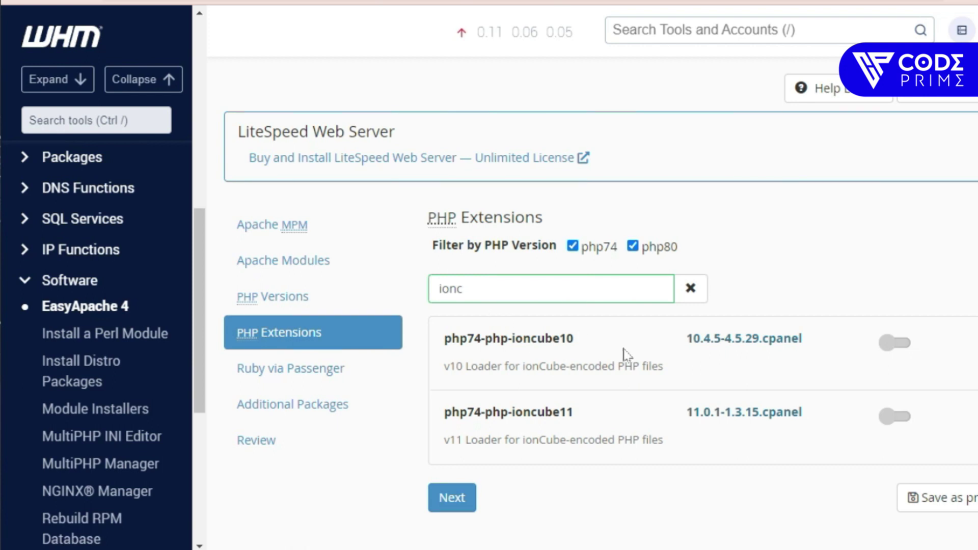
# Step: Select php74-php-ioncube11 in place of ioncube10 and advance to the Ruby via Passenger step
pyautogui.click(894, 348)
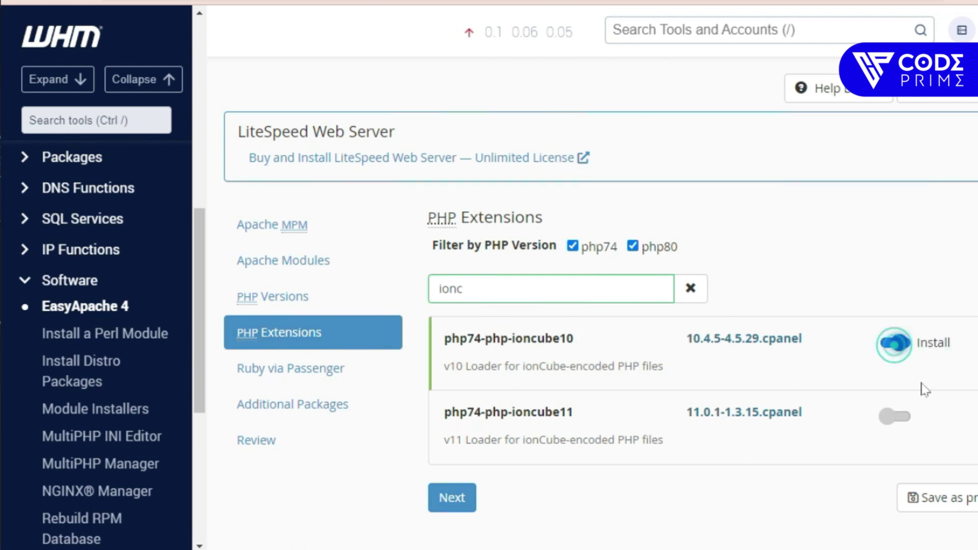
pyautogui.click(892, 417)
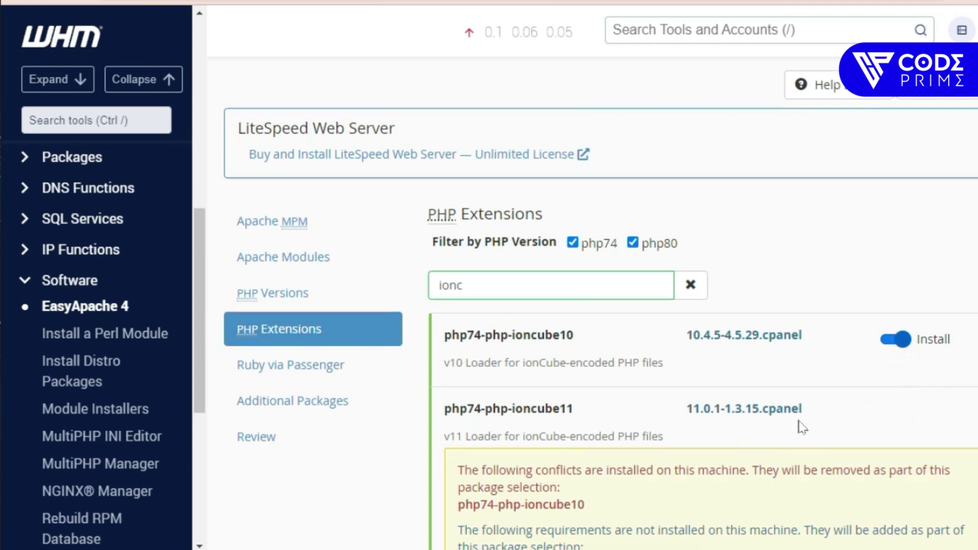
pyautogui.scroll(-3, 797, 425)
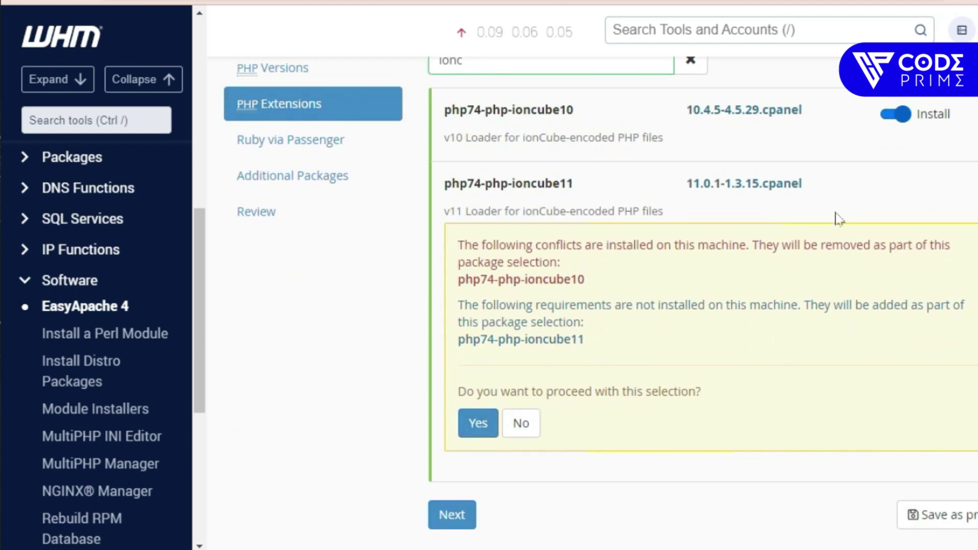
pyautogui.click(465, 425)
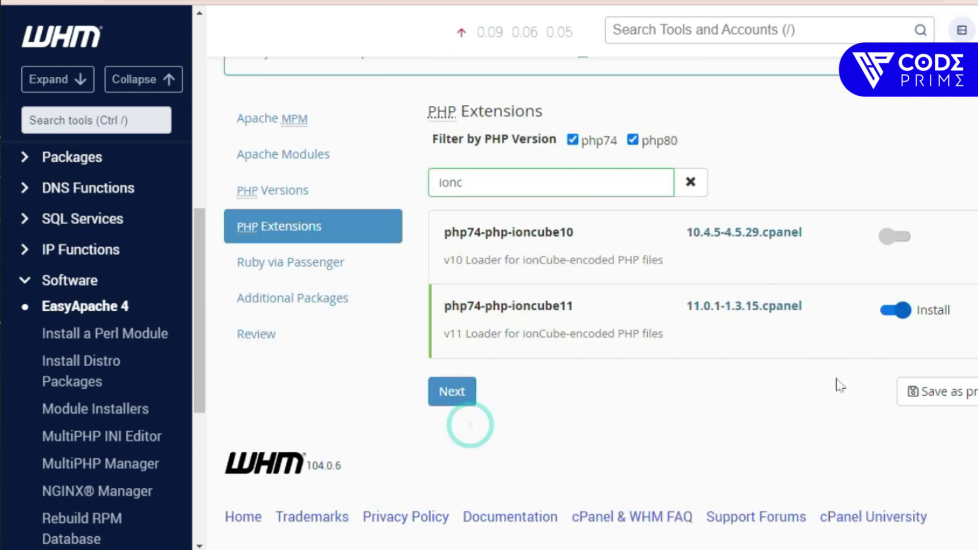
pyautogui.click(896, 238)
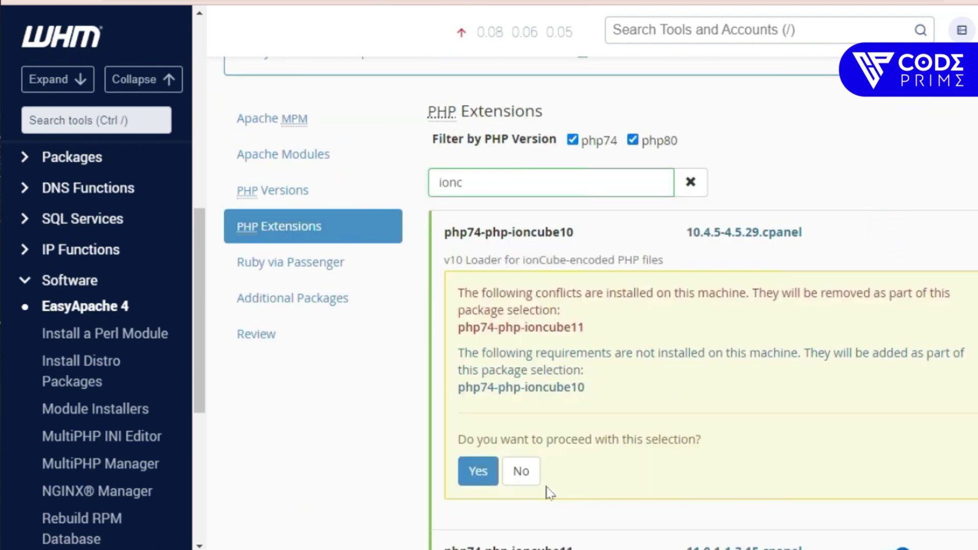
pyautogui.click(476, 469)
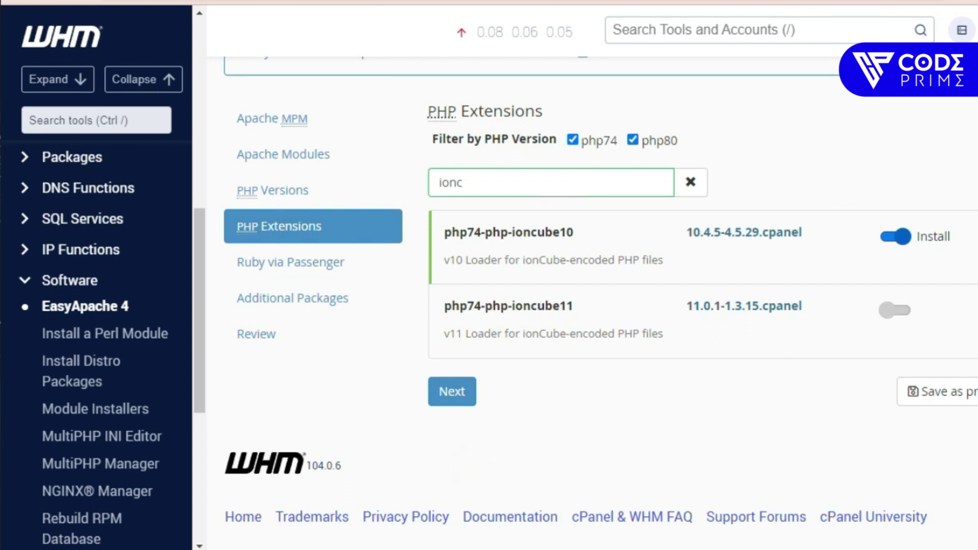
pyautogui.click(899, 319)
pyautogui.scroll(-2, 688, 366)
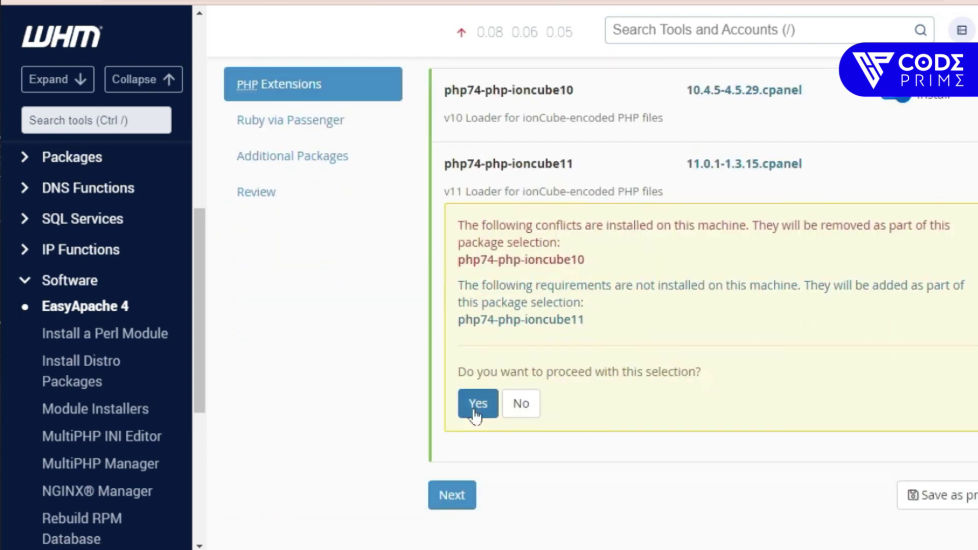
pyautogui.click(476, 412)
pyautogui.click(463, 393)
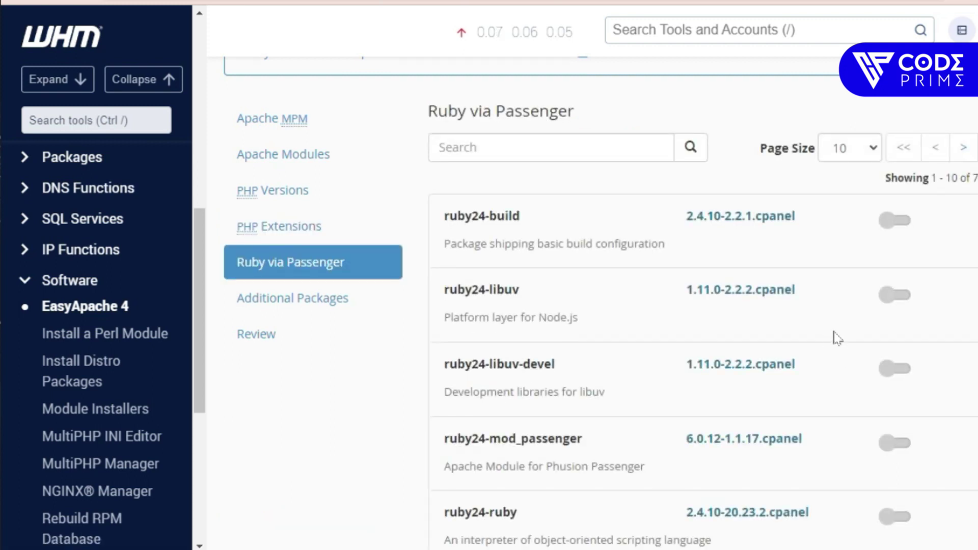
pyautogui.scroll(-1, 837, 338)
pyautogui.scroll(-2, 625, 335)
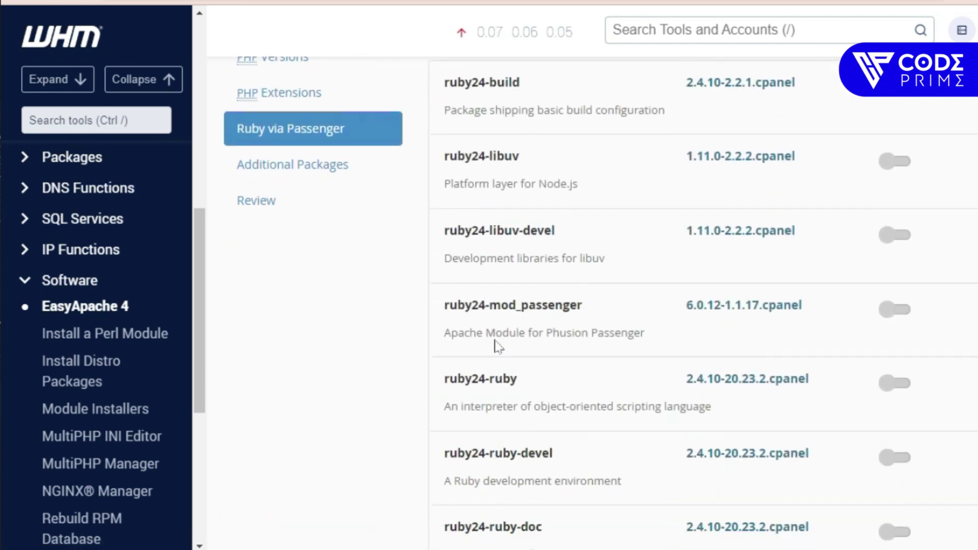
pyautogui.scroll(-1, 551, 344)
pyautogui.scroll(2, 668, 372)
pyautogui.scroll(1, 323, 334)
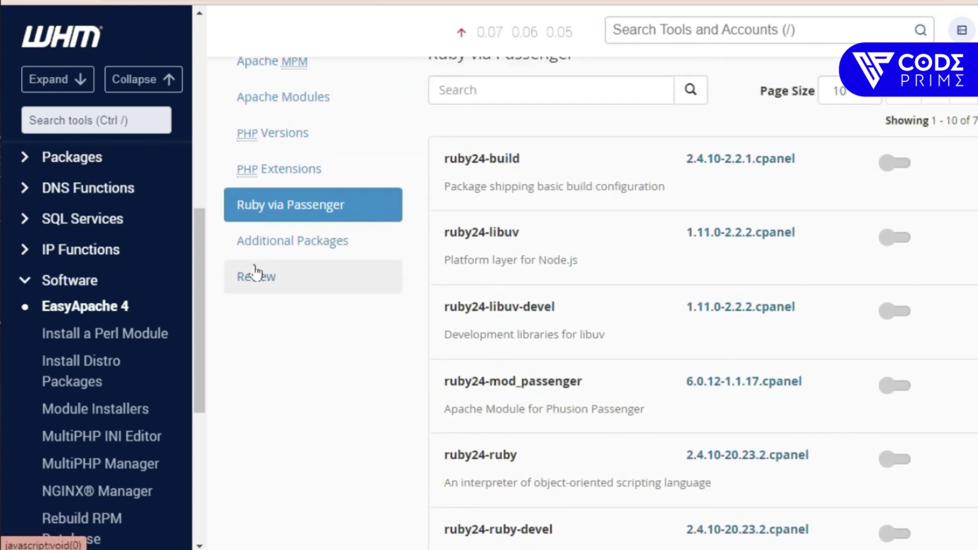
# Step: Review the package changes and provision them until 'The provision process is complete.' appears
pyautogui.click(255, 275)
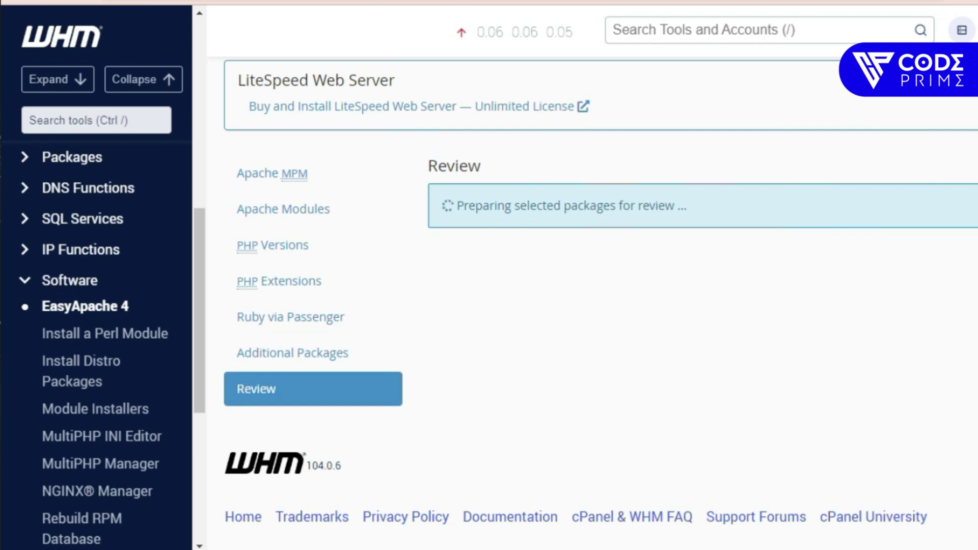
pyautogui.scroll(1, 449, 192)
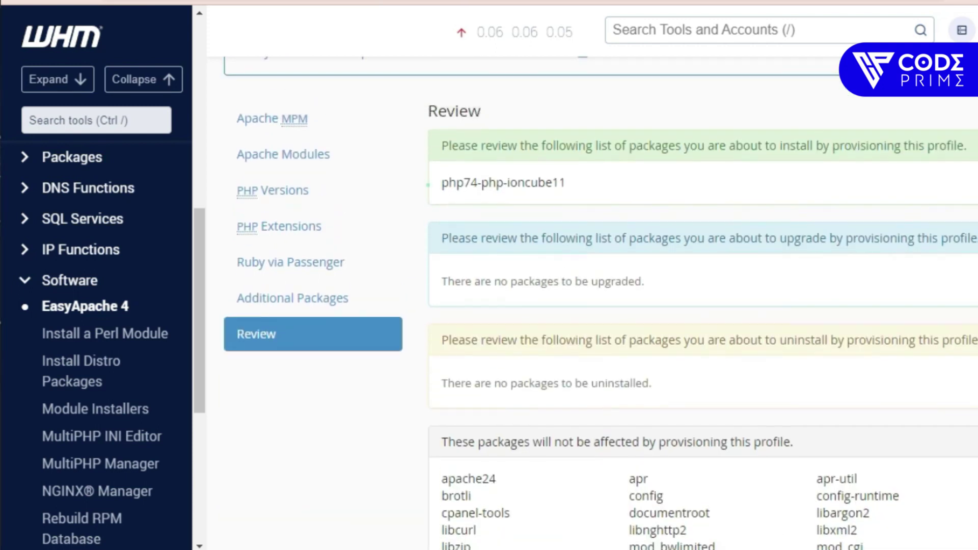
pyautogui.moveTo(427, 184); pyautogui.dragTo(616, 190)
pyautogui.click(609, 191)
pyautogui.middleClick(608, 190)
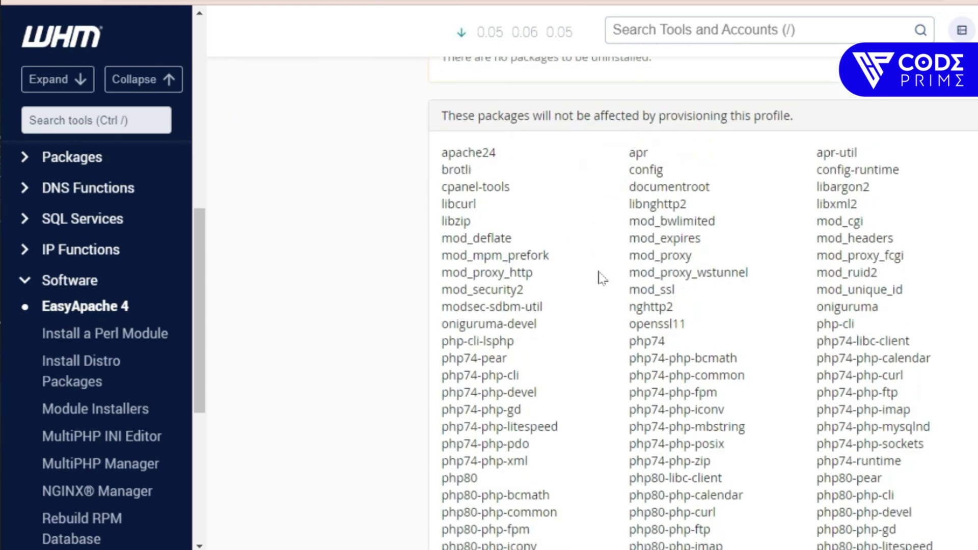
pyautogui.click(474, 392)
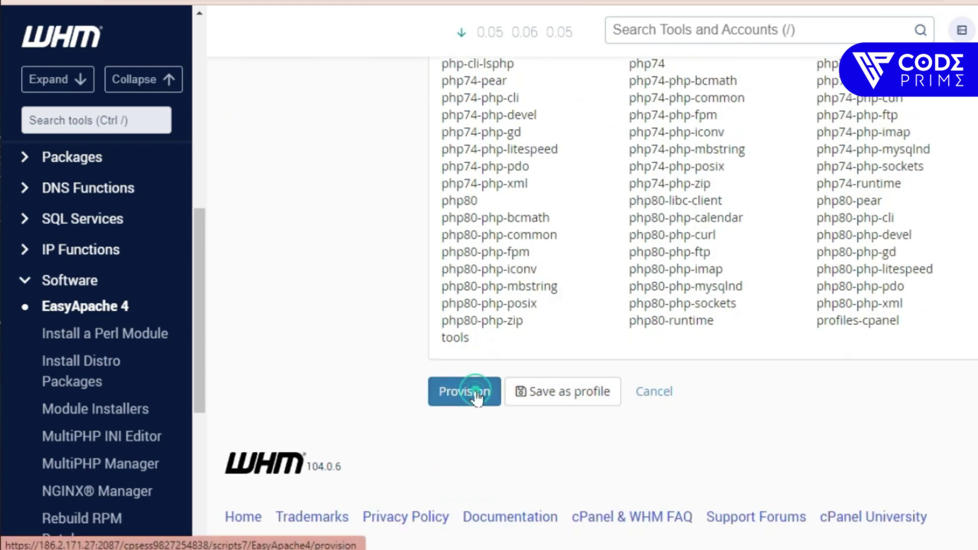
pyautogui.scroll(-3, 481, 396)
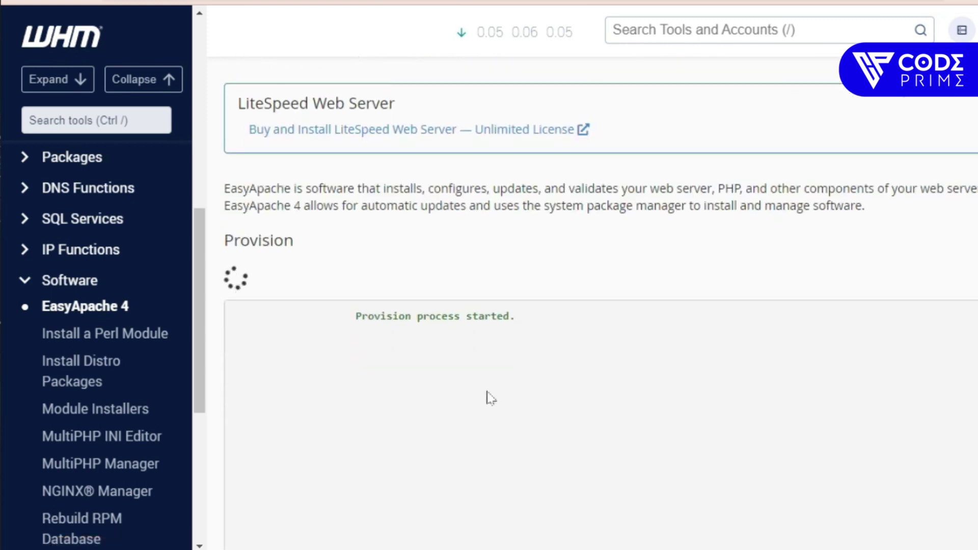
pyautogui.scroll(-1, 471, 260)
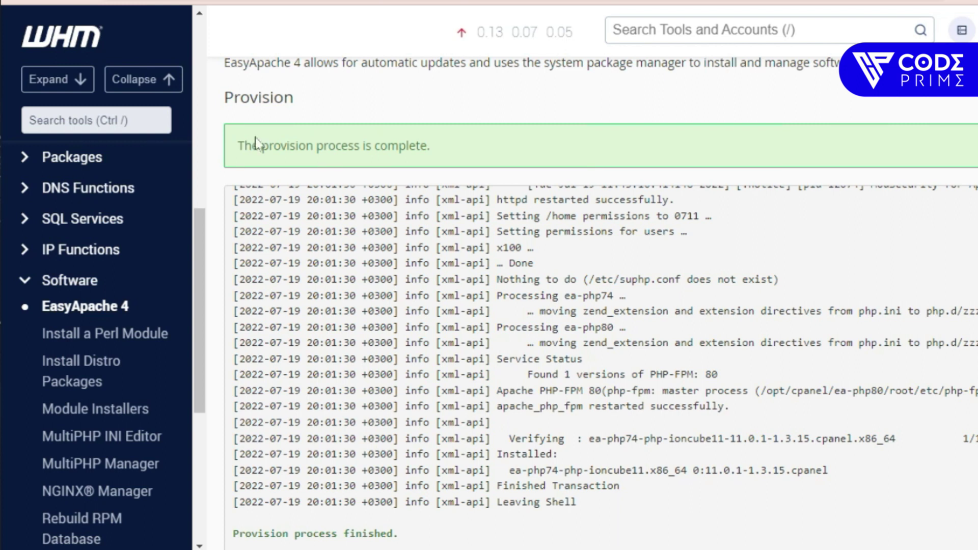
pyautogui.moveTo(237, 145); pyautogui.dragTo(448, 149)
pyautogui.click(447, 147)
pyautogui.scroll(-5, 447, 146)
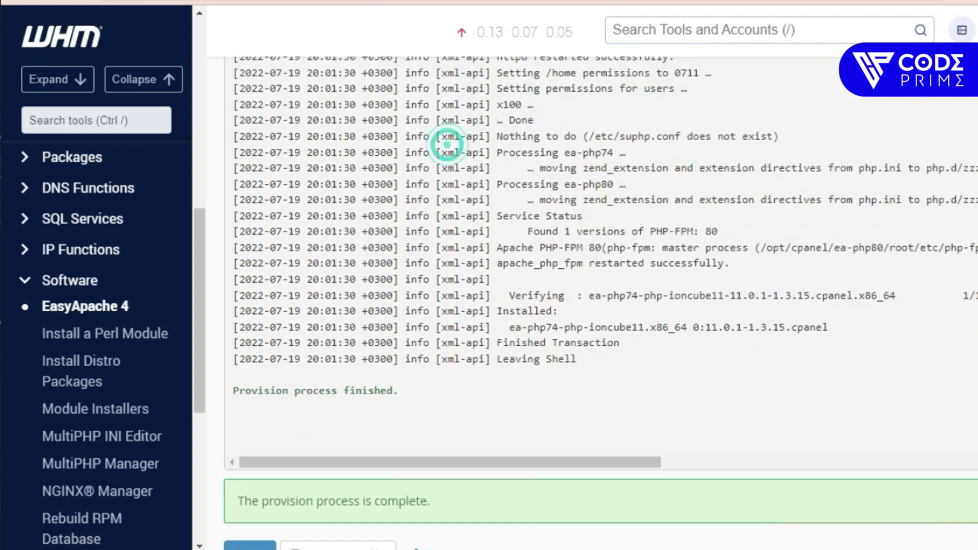
# Step: Choose Done below the provision log to reload the EasyApache 4 main page
pyautogui.click(248, 396)
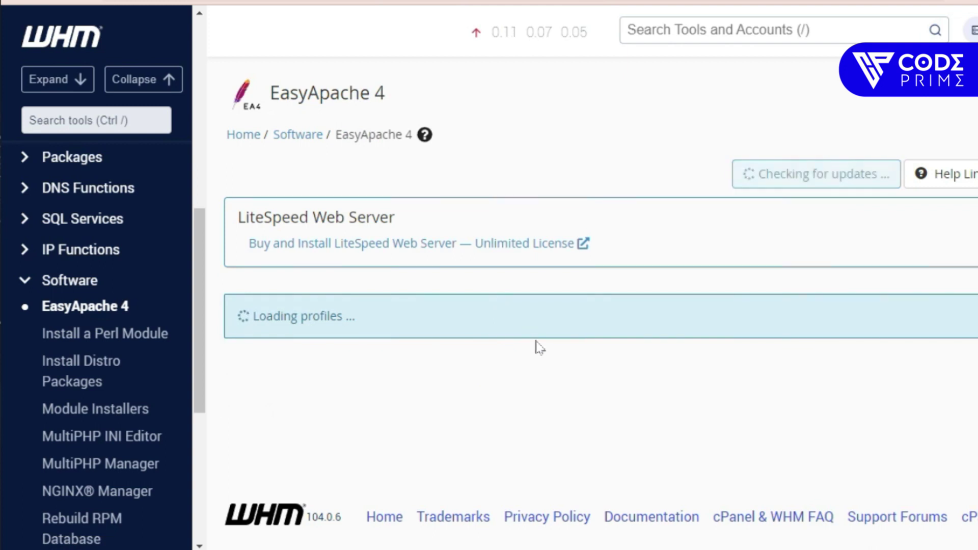
pyautogui.scroll(-2, 597, 349)
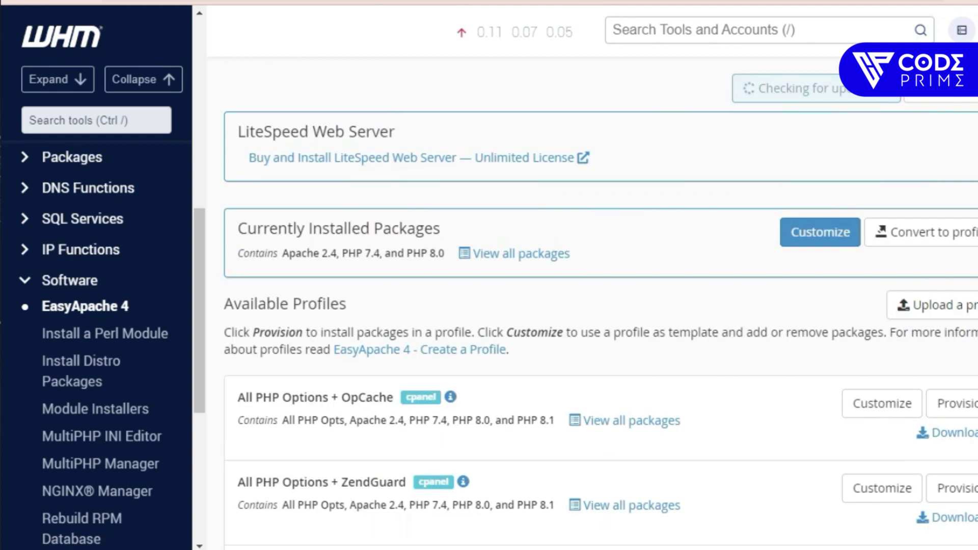